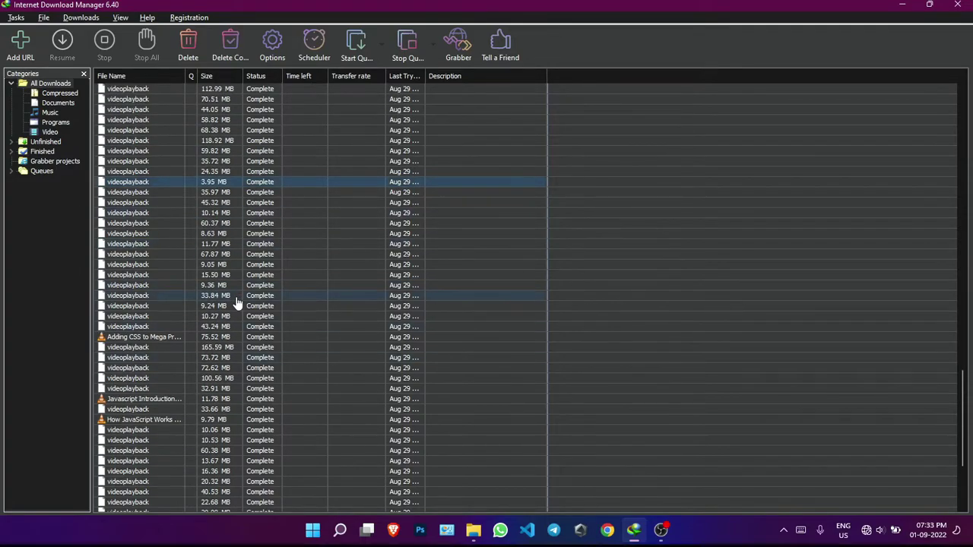
Open the containing folder of the 45.32 MB download, then close that Desktop window
scroll(201, 293, down, 3)
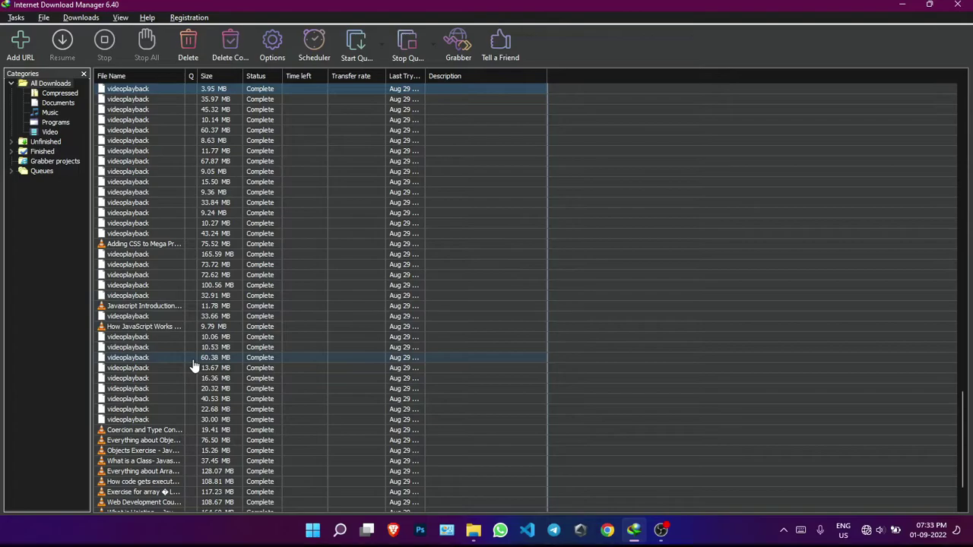
scroll(194, 367, up, 4)
scroll(193, 350, up, 2)
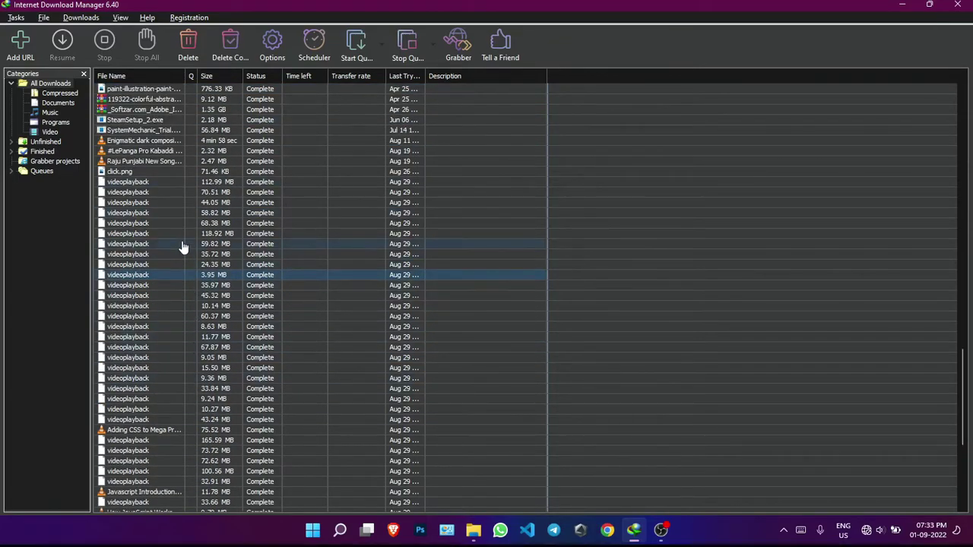
scroll(141, 256, down, 2)
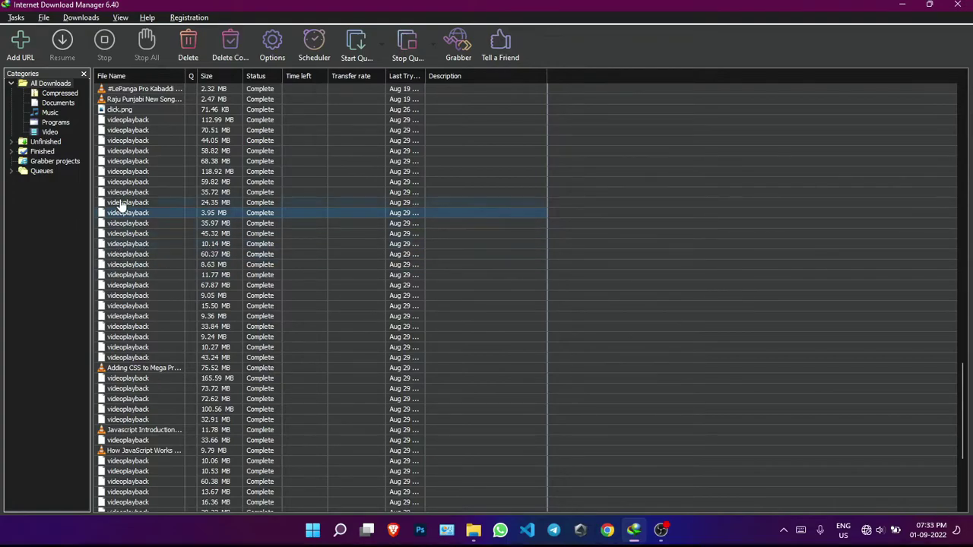
scroll(162, 405, down, 4)
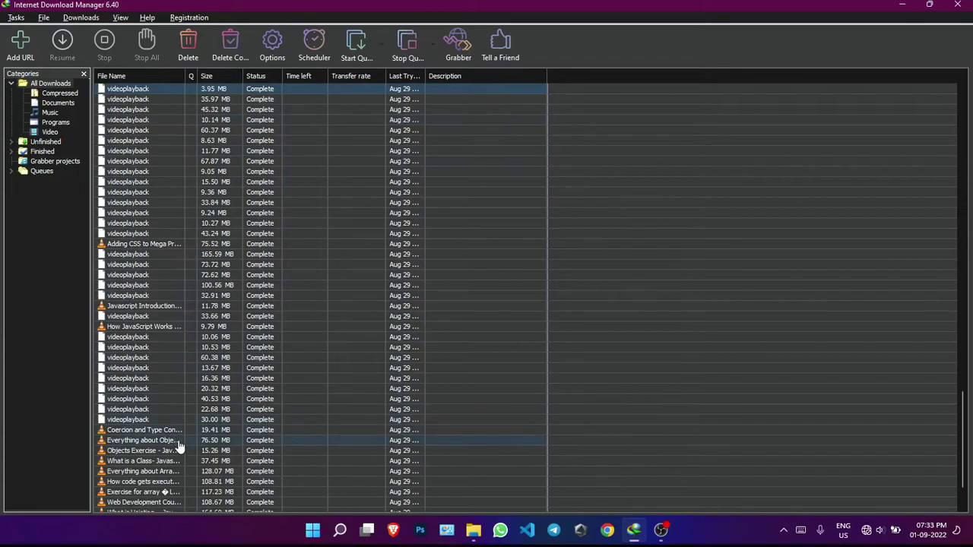
scroll(174, 428, up, 2)
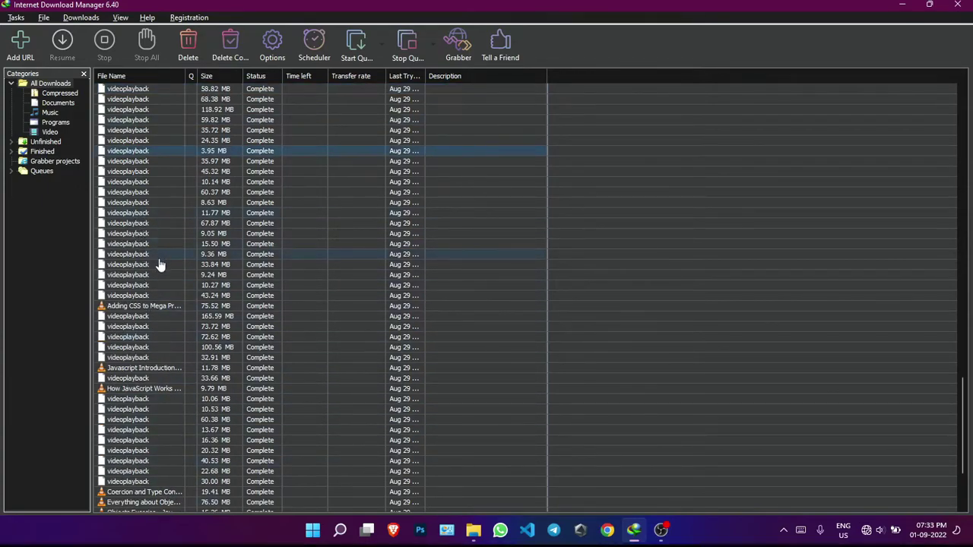
scroll(159, 267, up, 2)
scroll(159, 268, down, 2)
scroll(169, 319, down, 4)
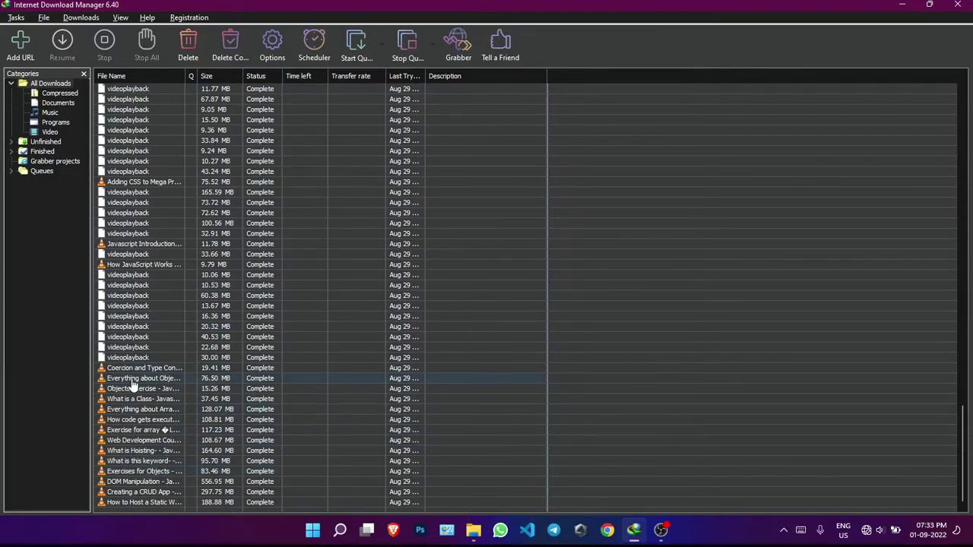
scroll(127, 262, up, 5)
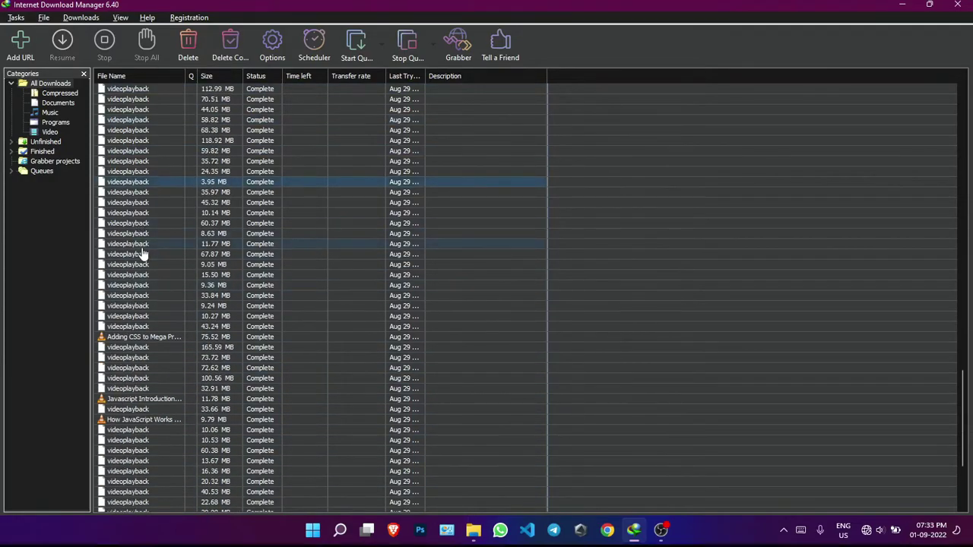
right_click(128, 202)
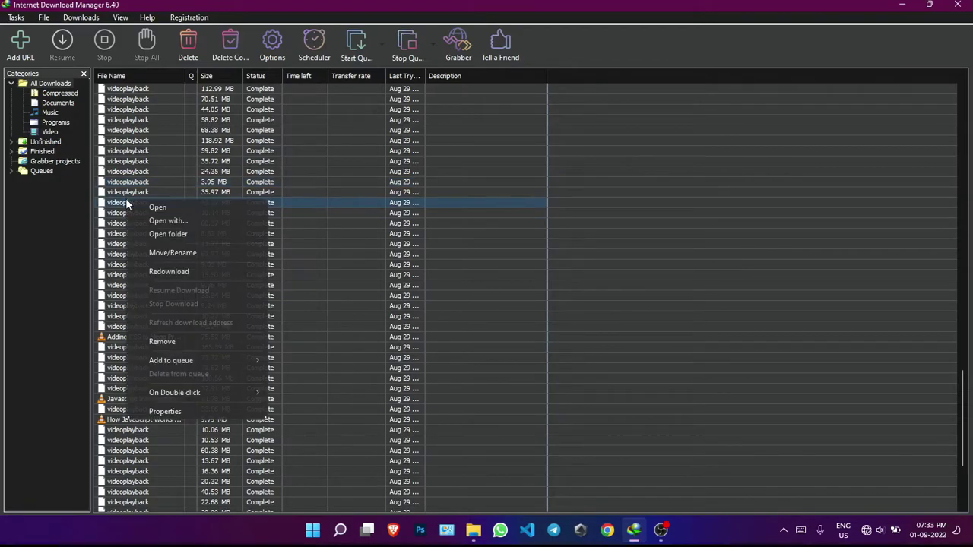
click(182, 240)
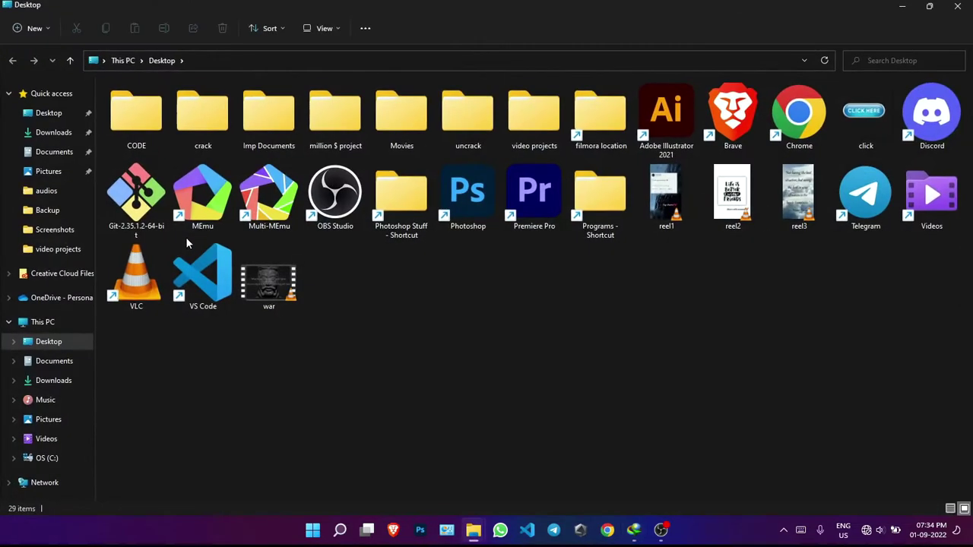
click(957, 6)
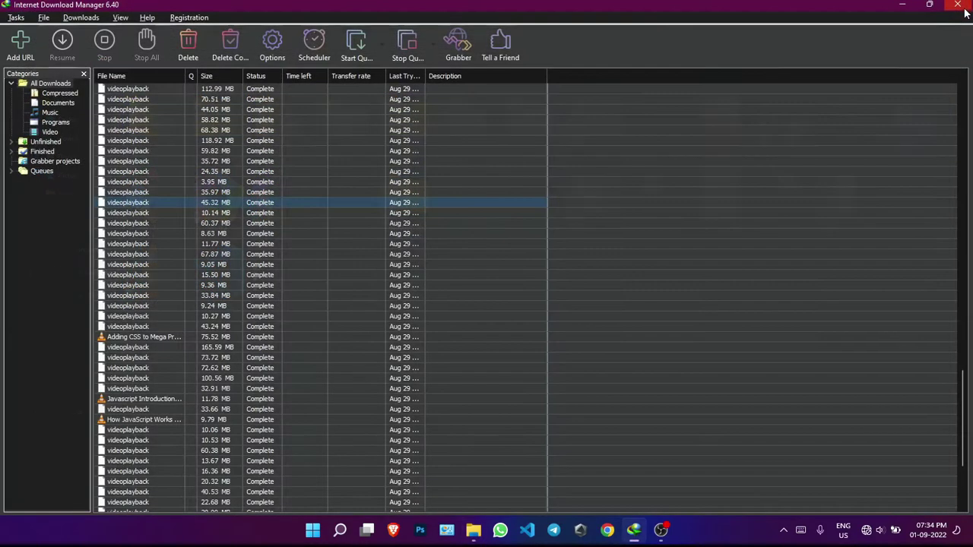
Try opening the 45.32 MB video and dismiss the file-has-been-moved warning
right_click(109, 202)
click(166, 205)
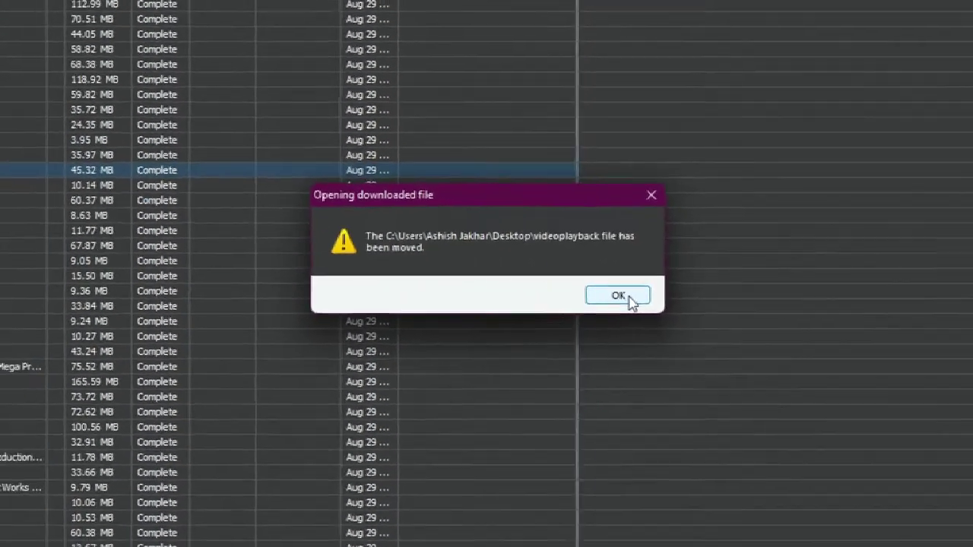
click(683, 310)
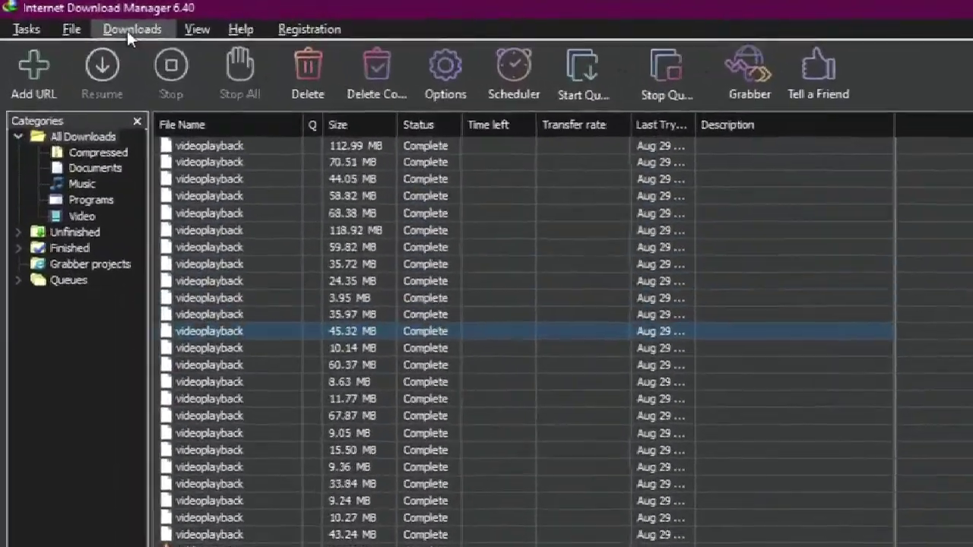
Copy the Temporary directory path from the Options Save to tab, then close Options
click(79, 18)
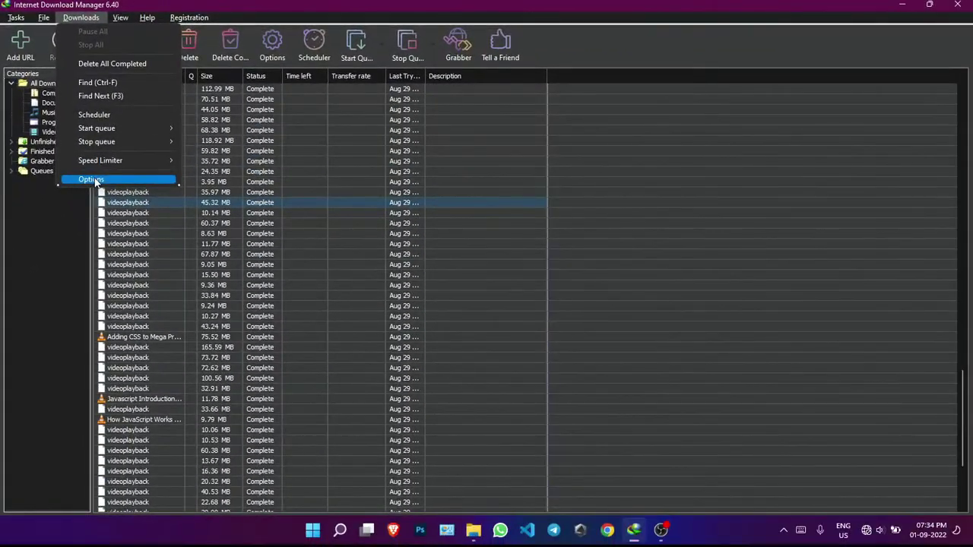
click(91, 179)
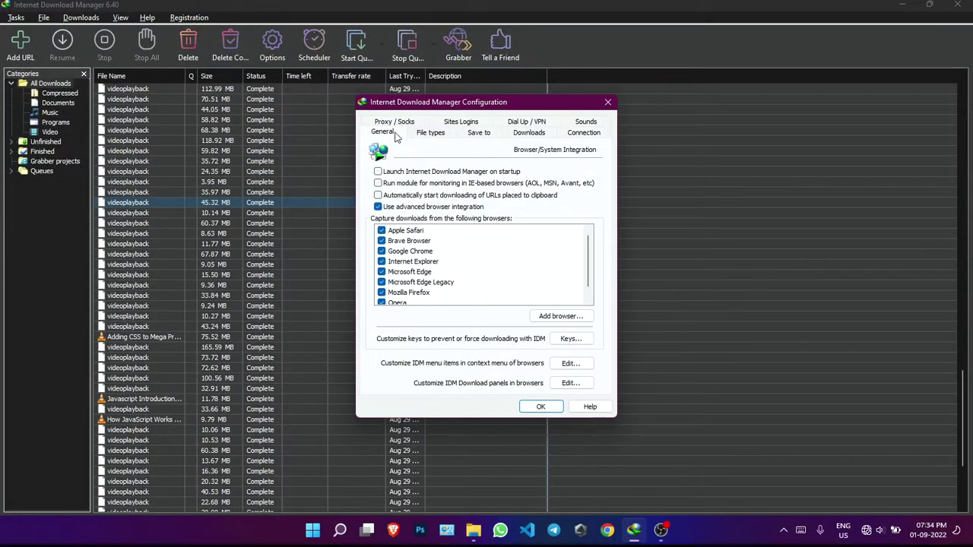
click(480, 133)
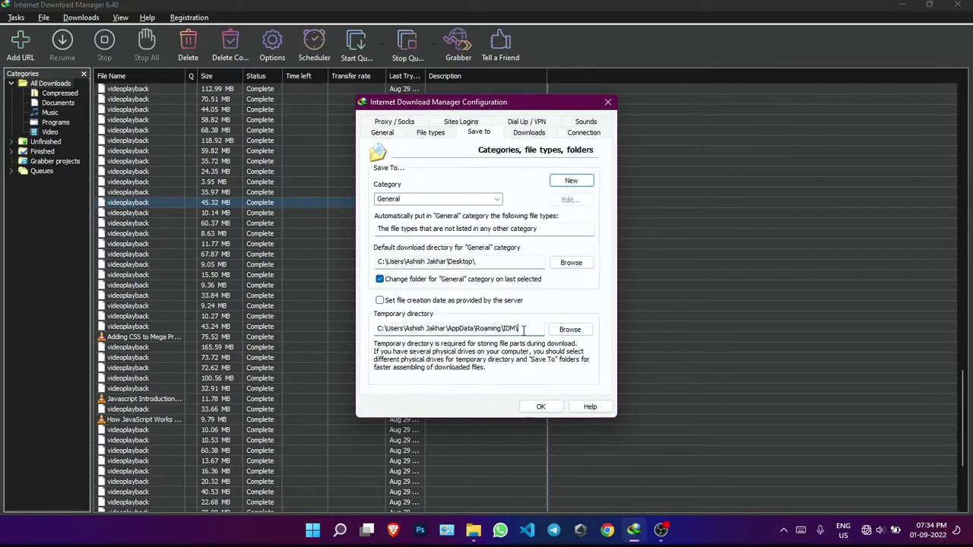
drag(520, 329, 371, 335)
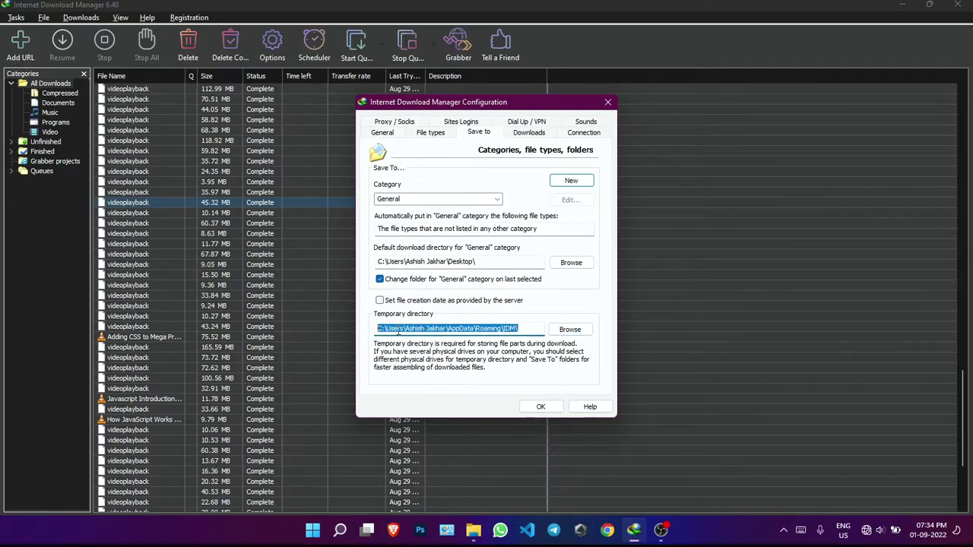
right_click(401, 330)
click(434, 369)
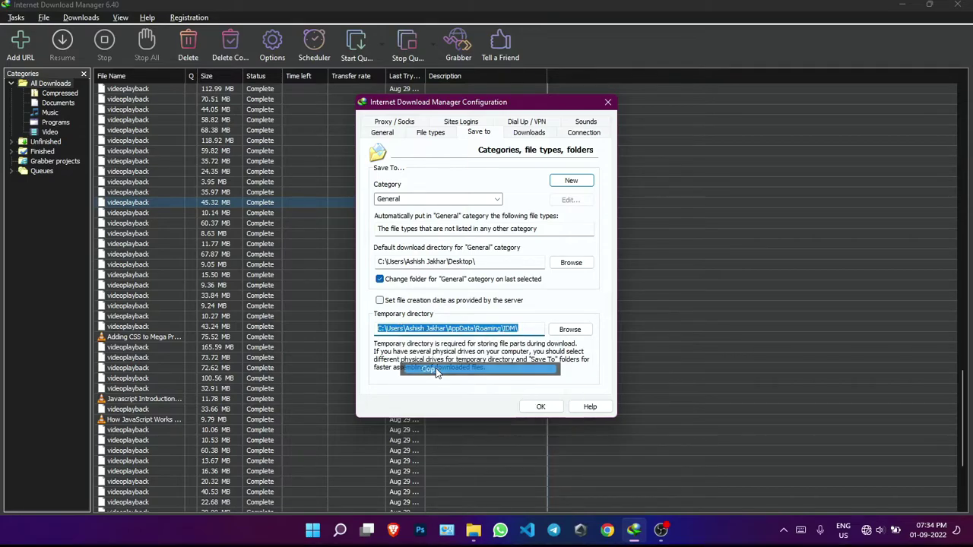
click(541, 408)
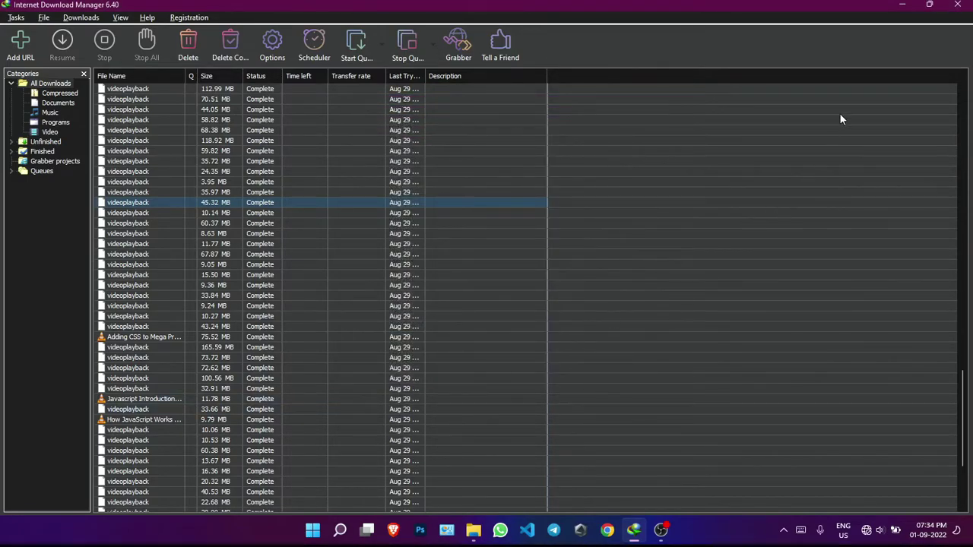
Go to the copied IDM temporary folder path in a new File Explorer window
click(473, 530)
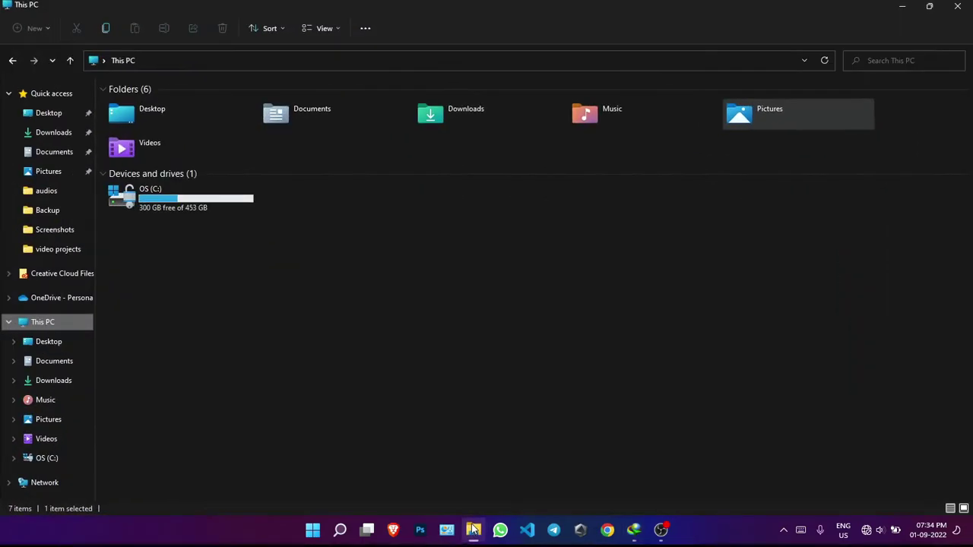
click(278, 60)
right_click(277, 60)
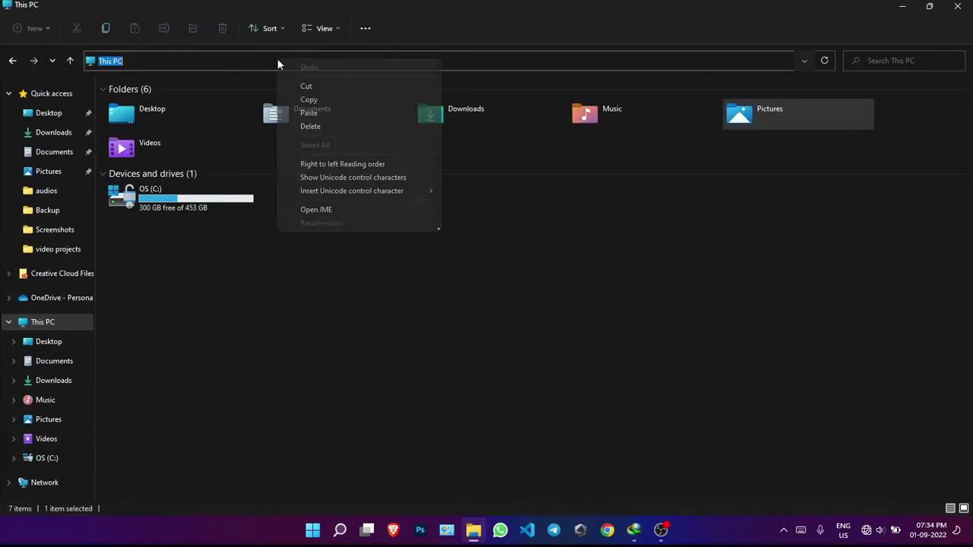
click(325, 113)
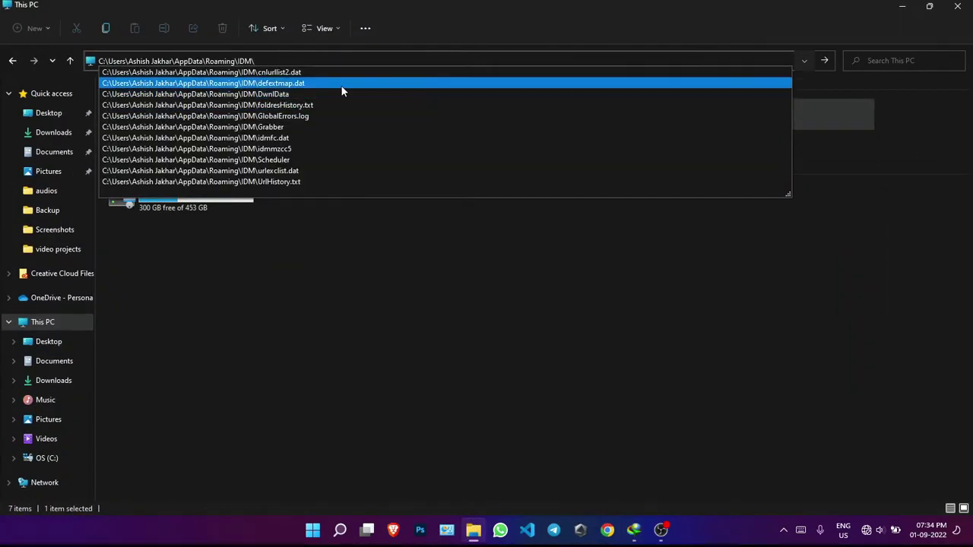
key(Return)
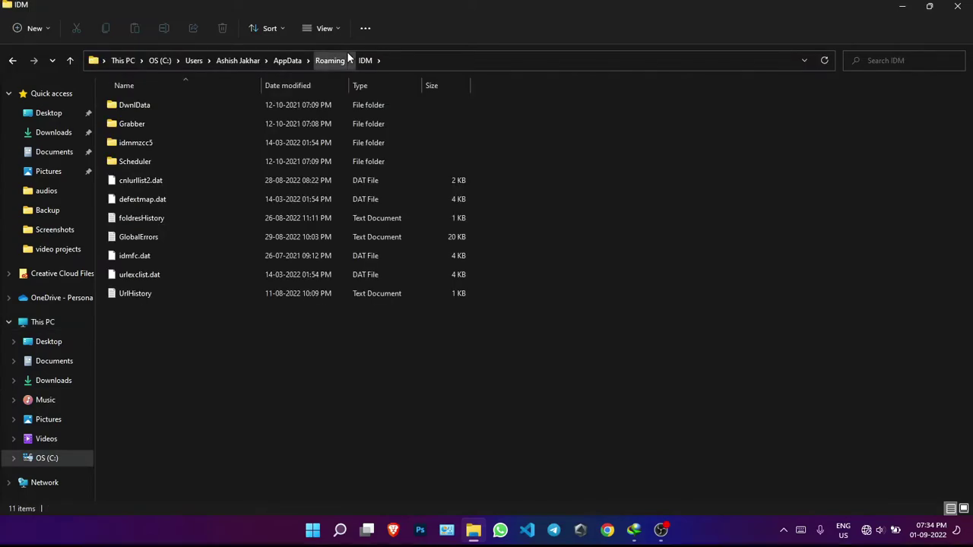
Open DwnlData and its single user folder, then scroll through the 88 download folders
double_click(167, 104)
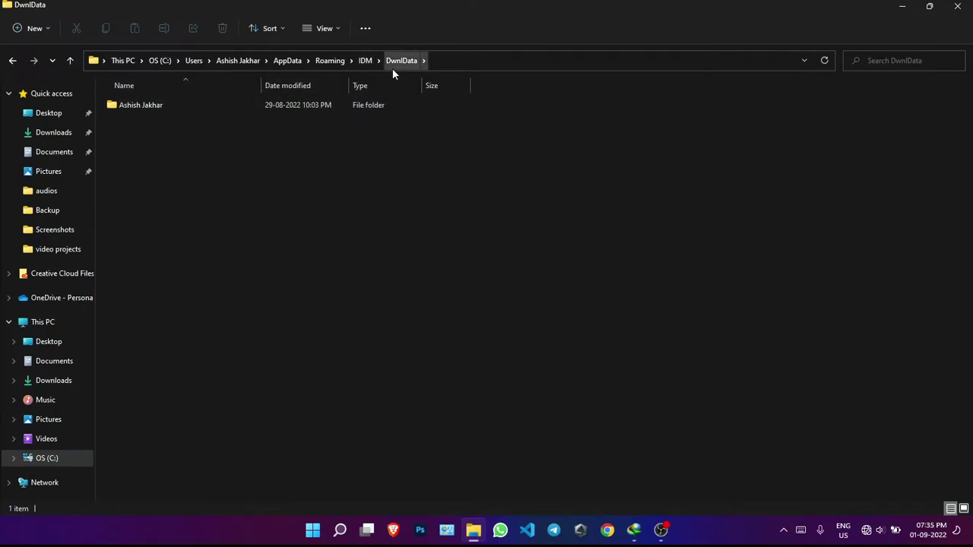
double_click(188, 104)
scroll(232, 182, down, 3)
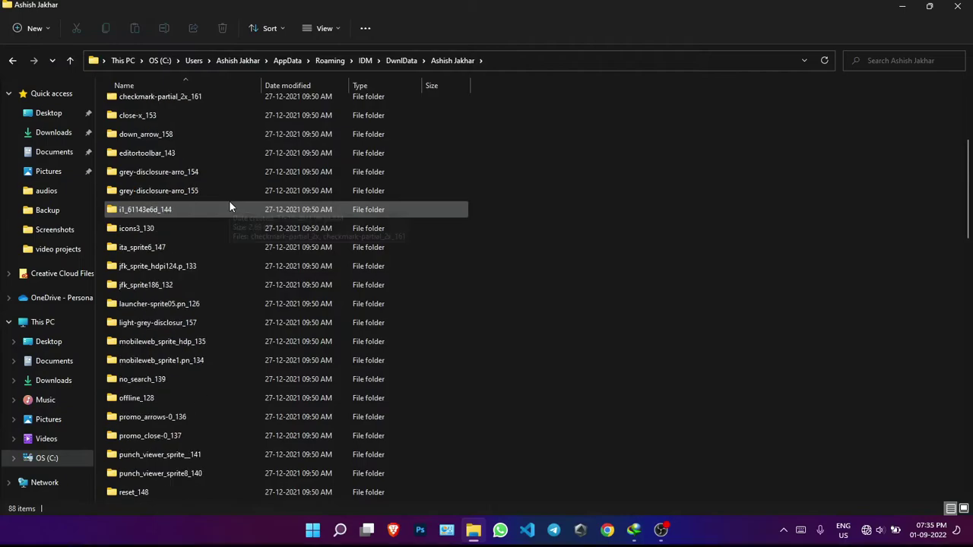
scroll(229, 198, down, 15)
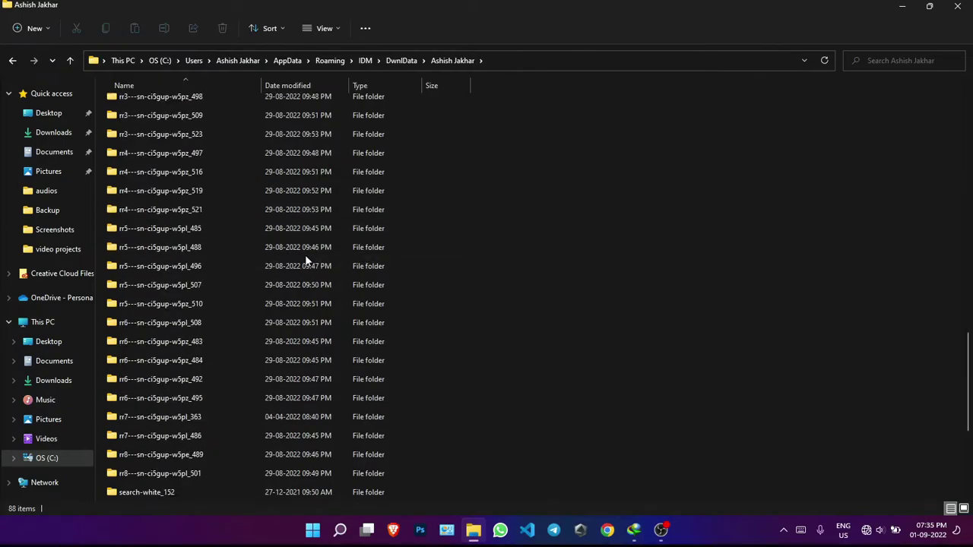
scroll(292, 257, down, 3)
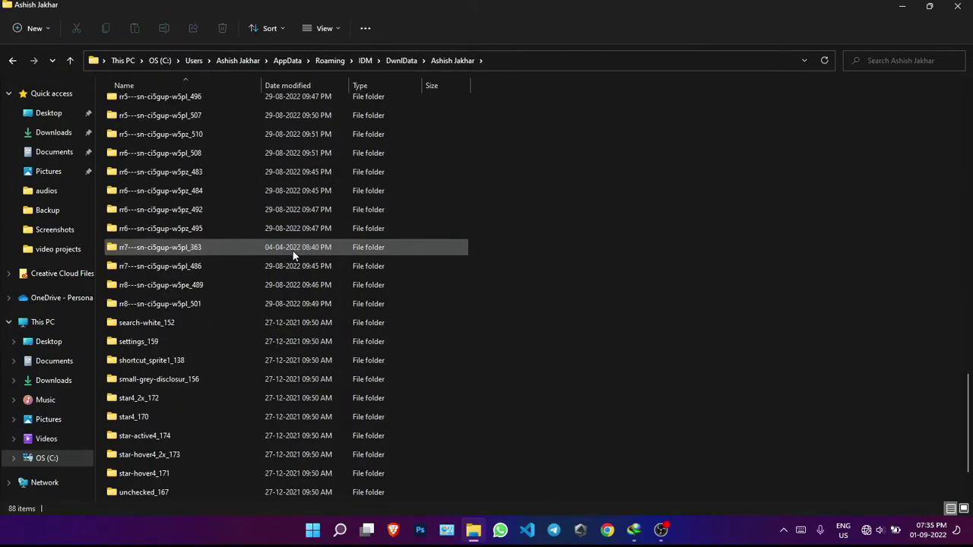
scroll(293, 251, down, 1)
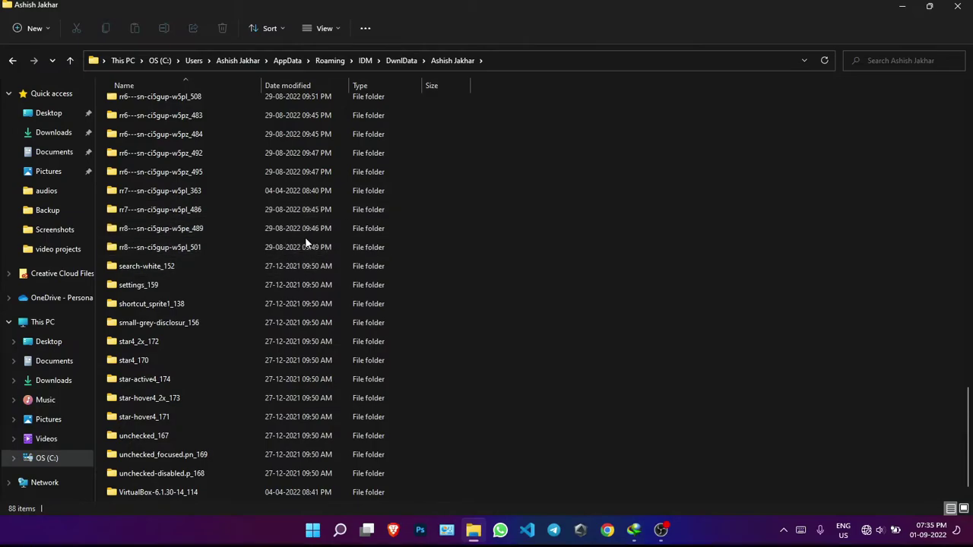
scroll(341, 245, up, 4)
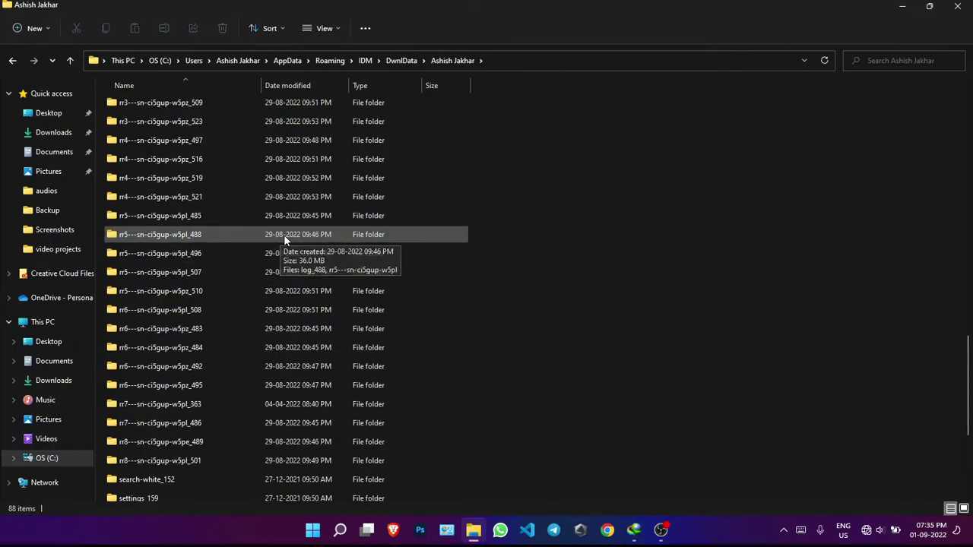
scroll(296, 236, up, 8)
scroll(295, 236, up, 5)
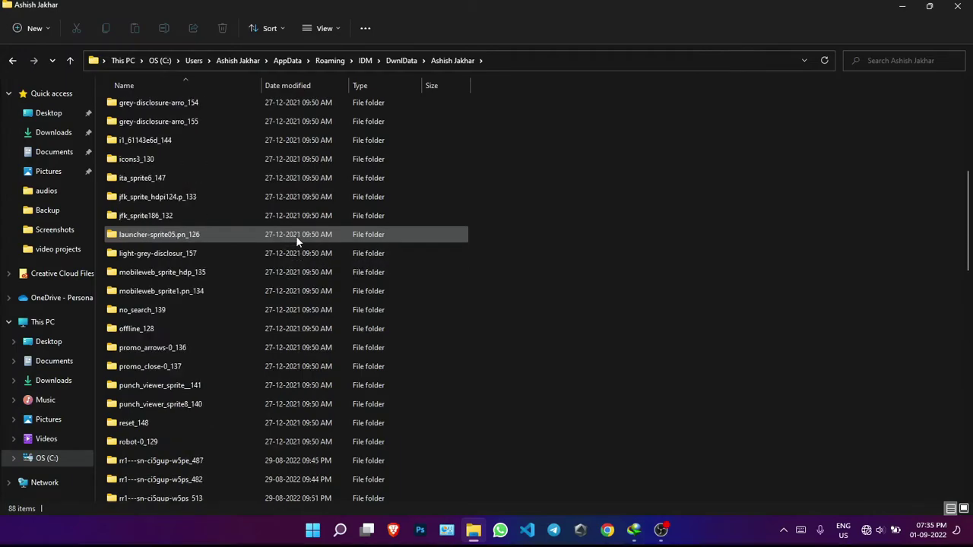
scroll(293, 343, down, 12)
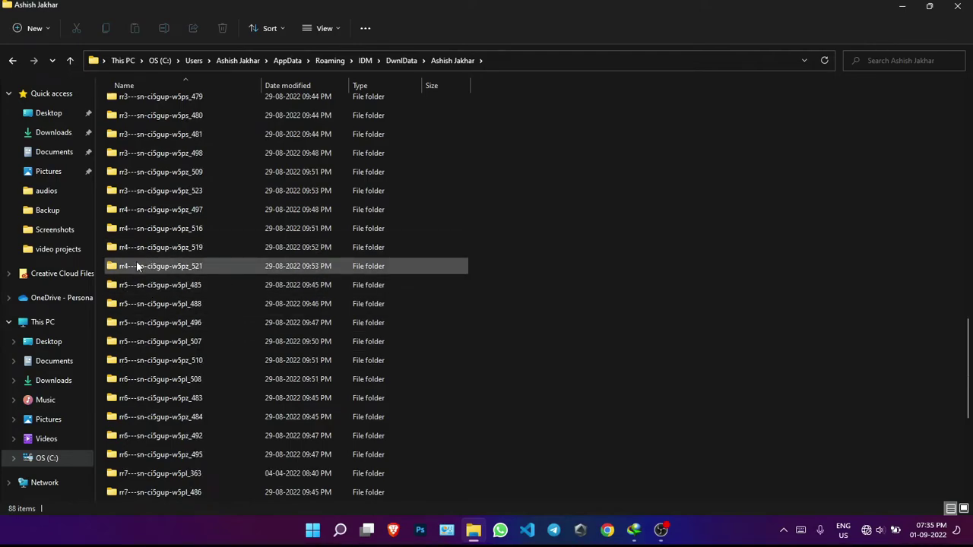
scroll(163, 356, down, 4)
scroll(163, 349, up, 6)
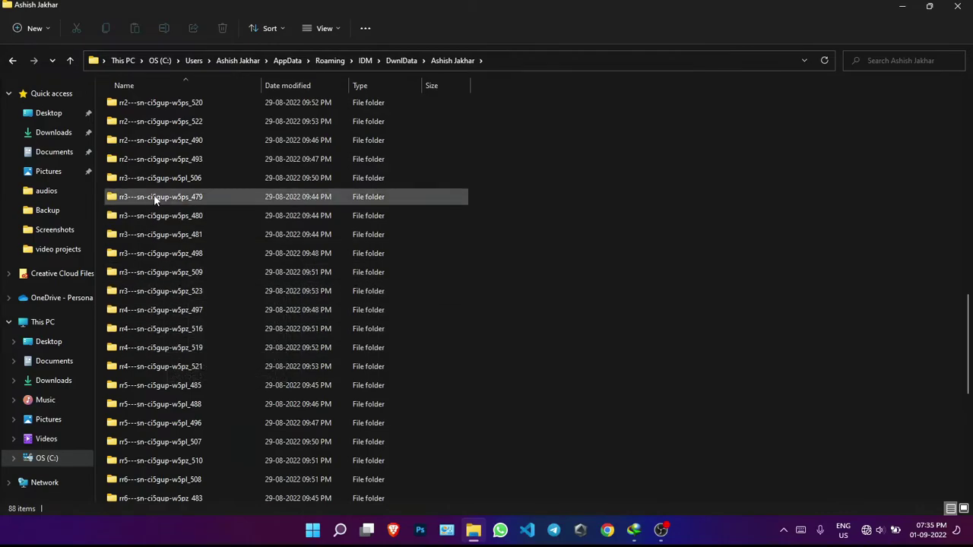
Open the 70.5 MB file in folder rr3---sn-ci5gup-w5ps_479 with VLC media player
double_click(154, 197)
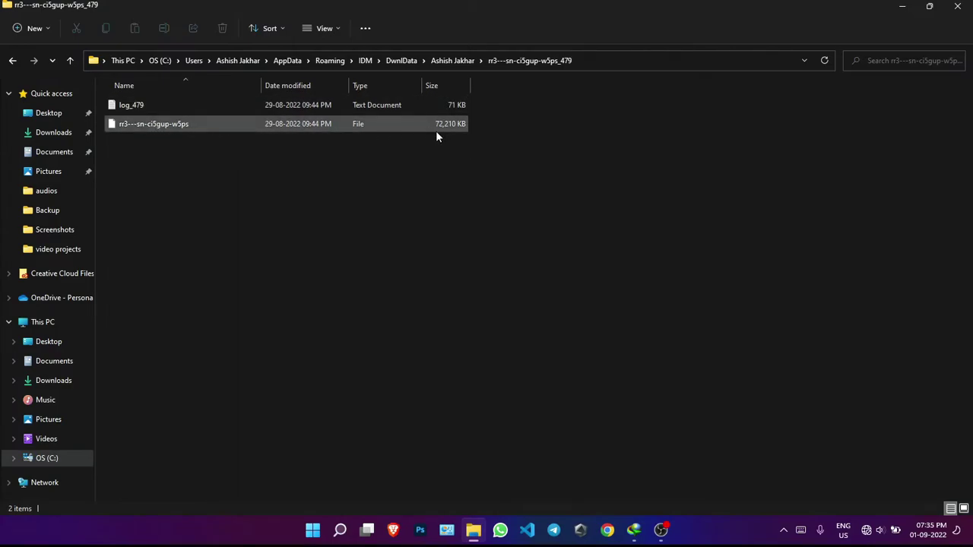
right_click(201, 124)
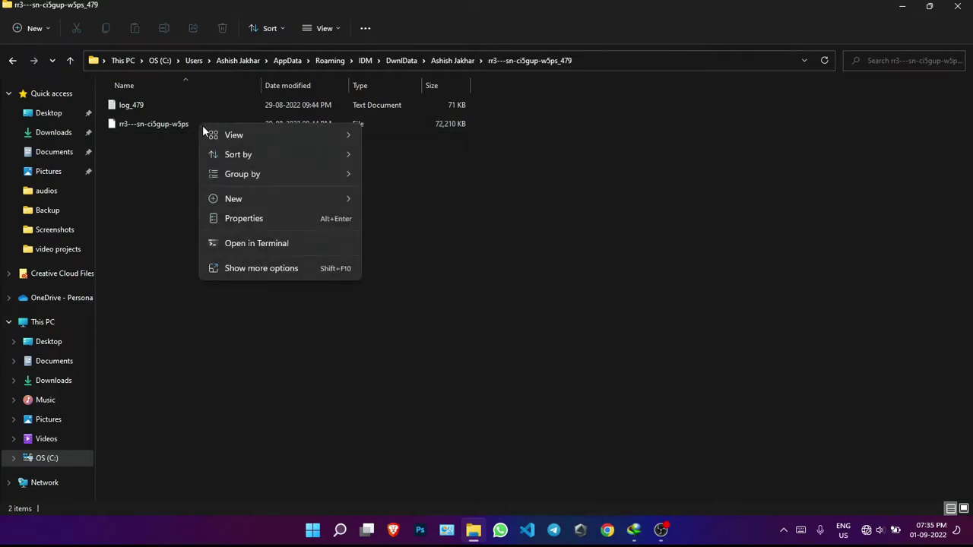
right_click(165, 125)
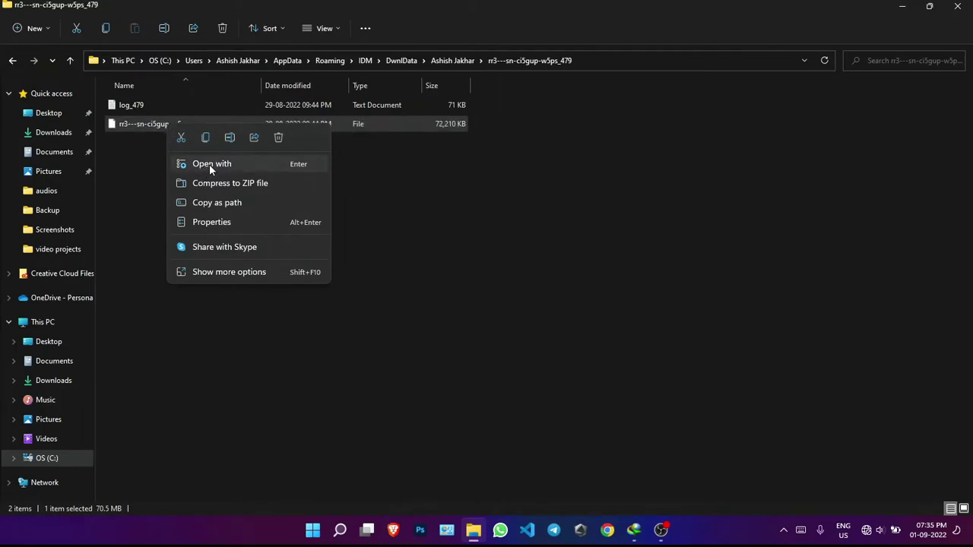
click(209, 164)
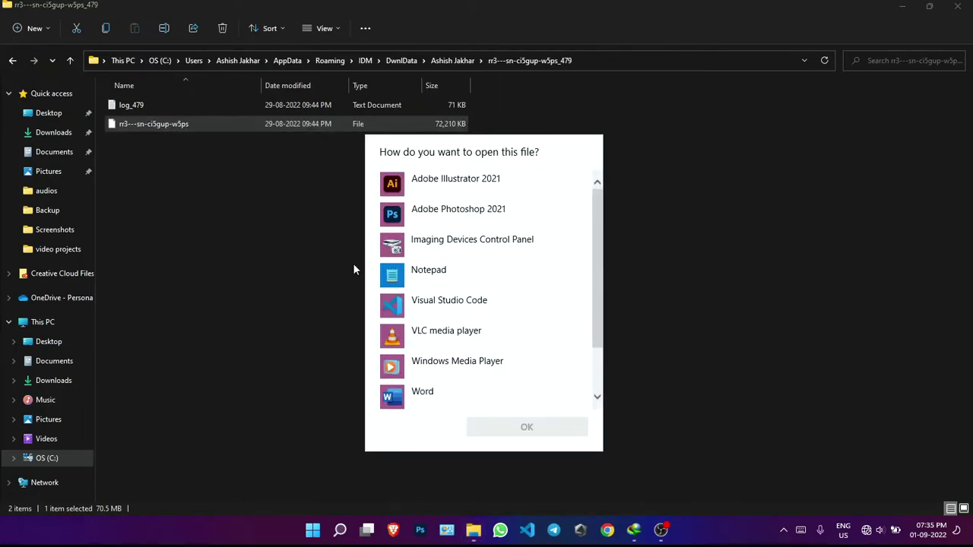
click(418, 339)
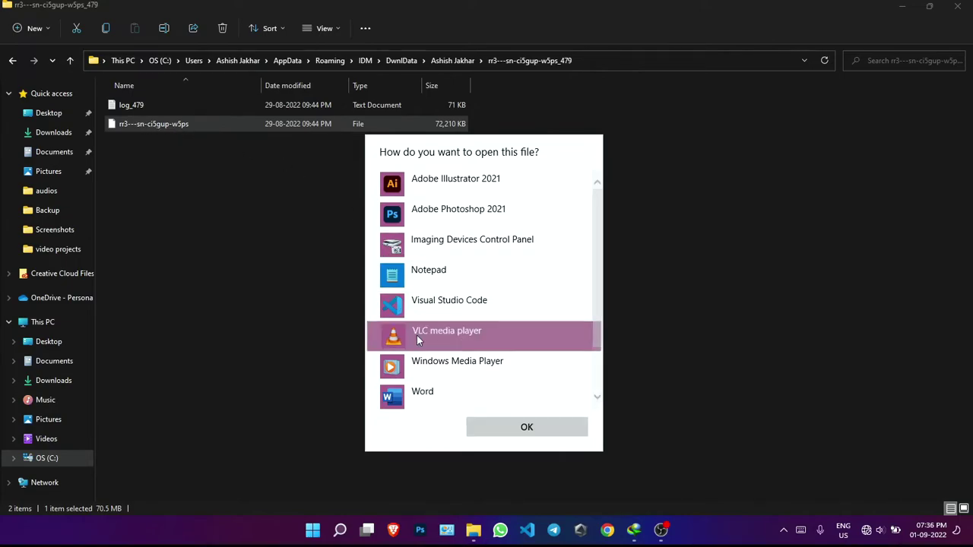
click(522, 428)
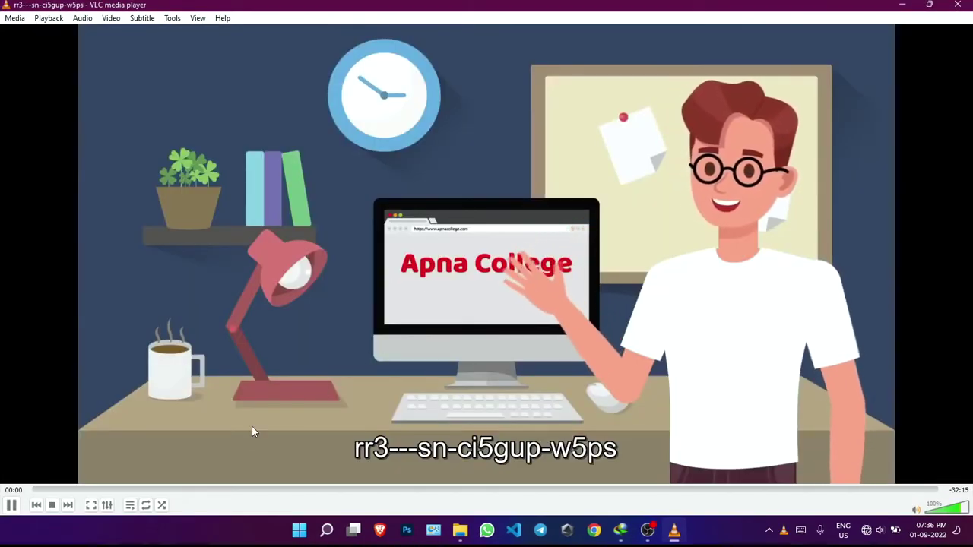
Skip ahead through the video to confirm it plays, then quit VLC
click(216, 490)
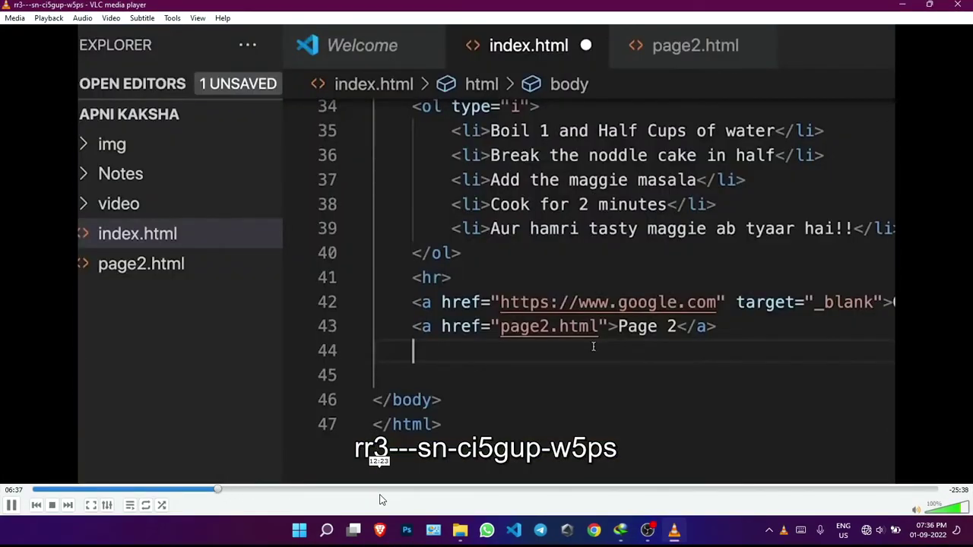
click(380, 491)
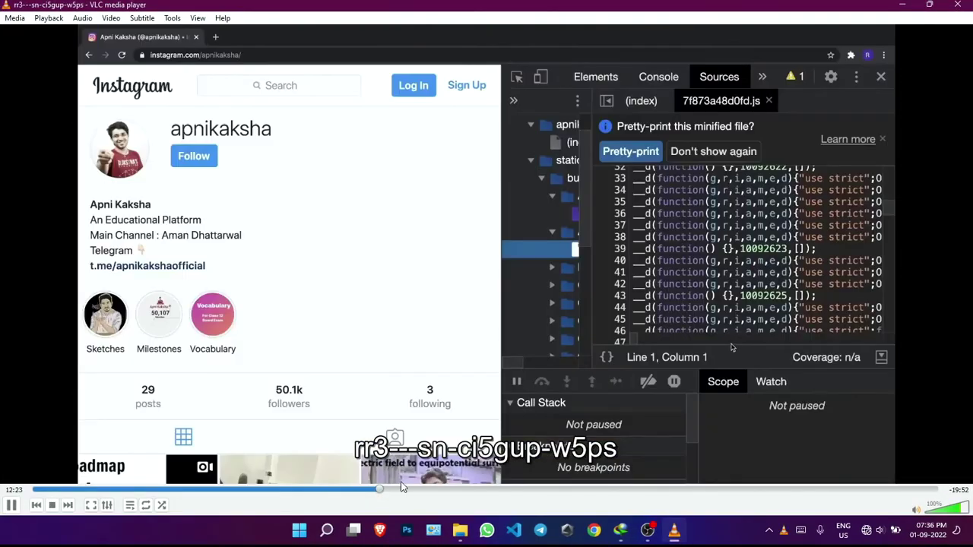
key(ctrl+q)
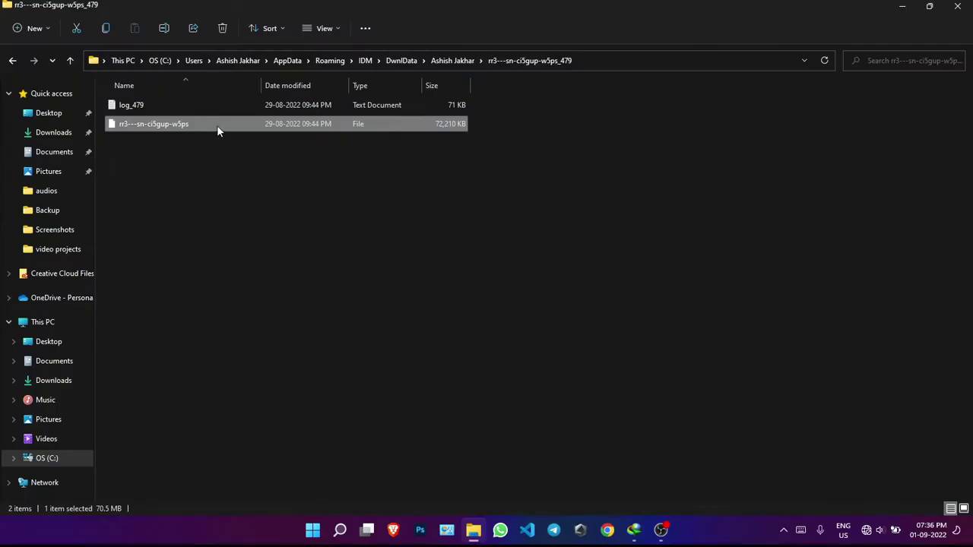
Copy the rr3---sn-ci5gup-w5ps file and paste it into the Videos folder
right_click(216, 125)
click(258, 142)
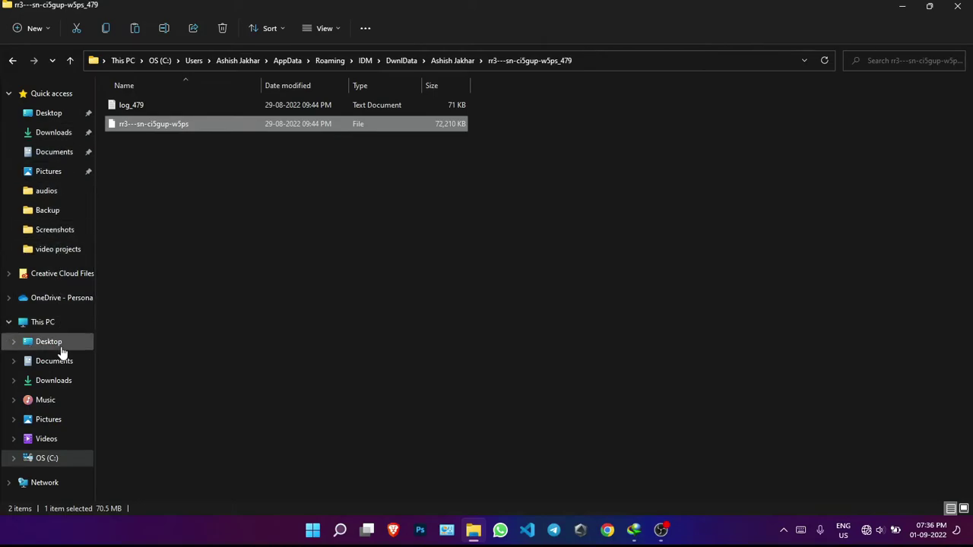
click(56, 438)
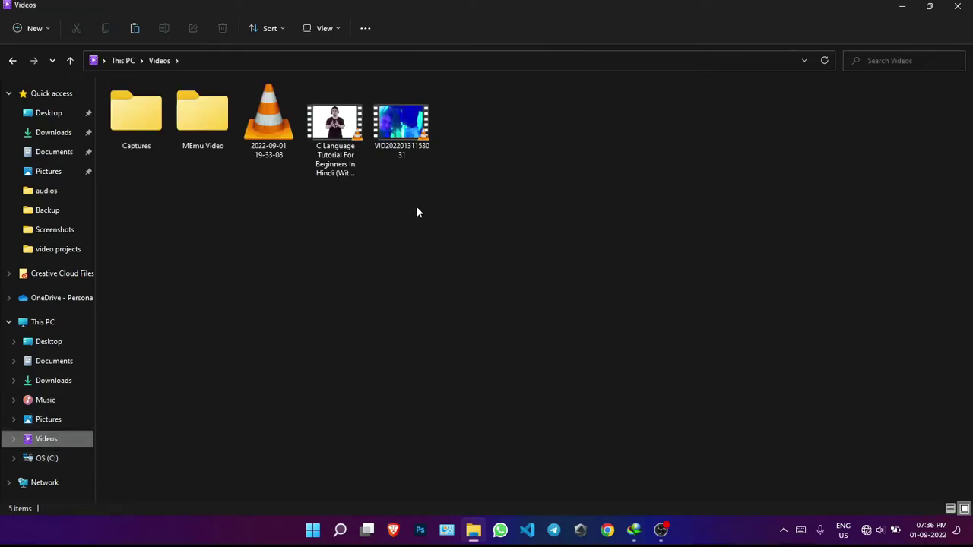
right_click(282, 218)
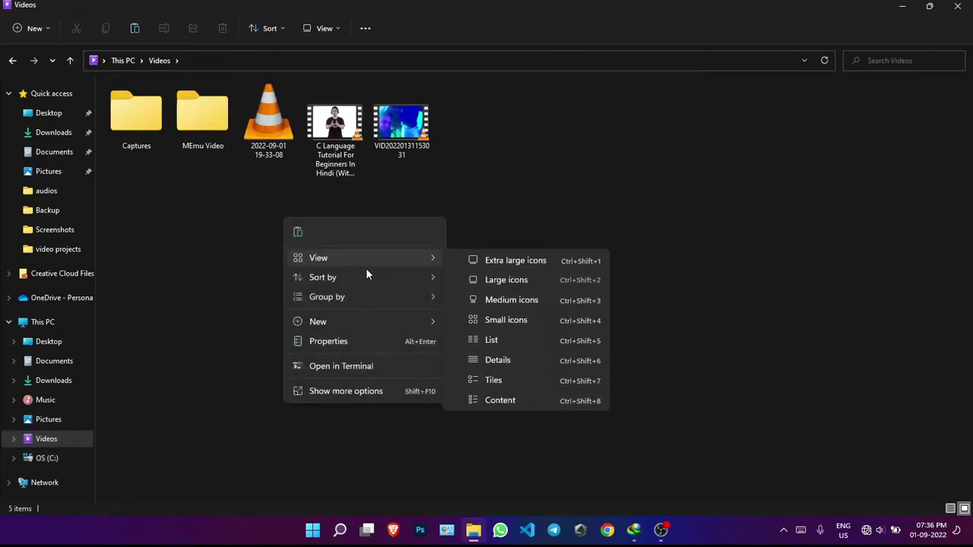
click(297, 232)
Play the pasted file from Videos in VLC media player
right_click(466, 124)
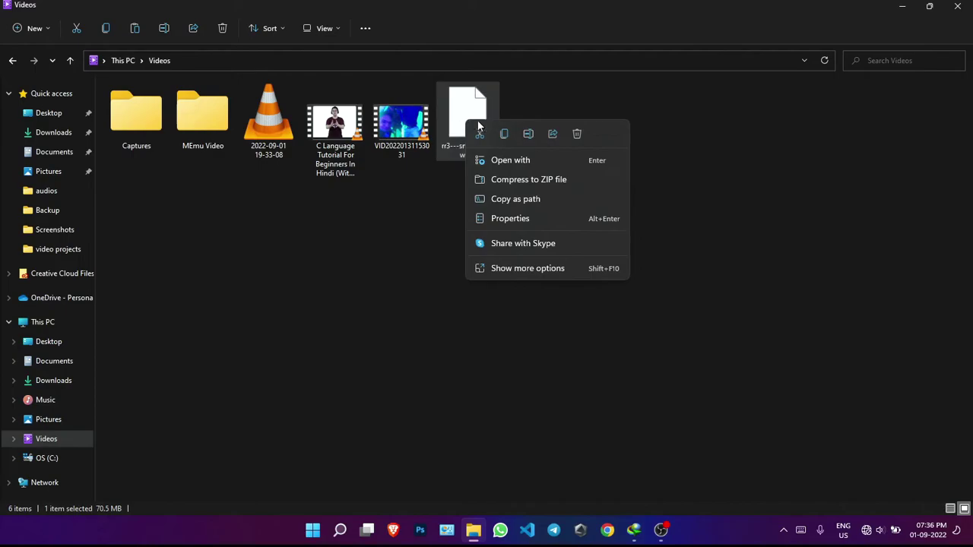
click(517, 158)
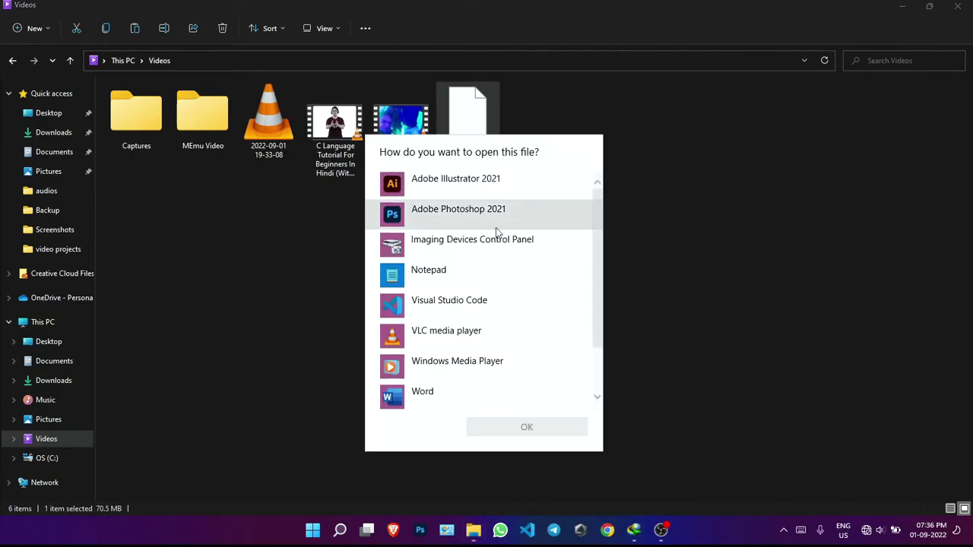
click(430, 333)
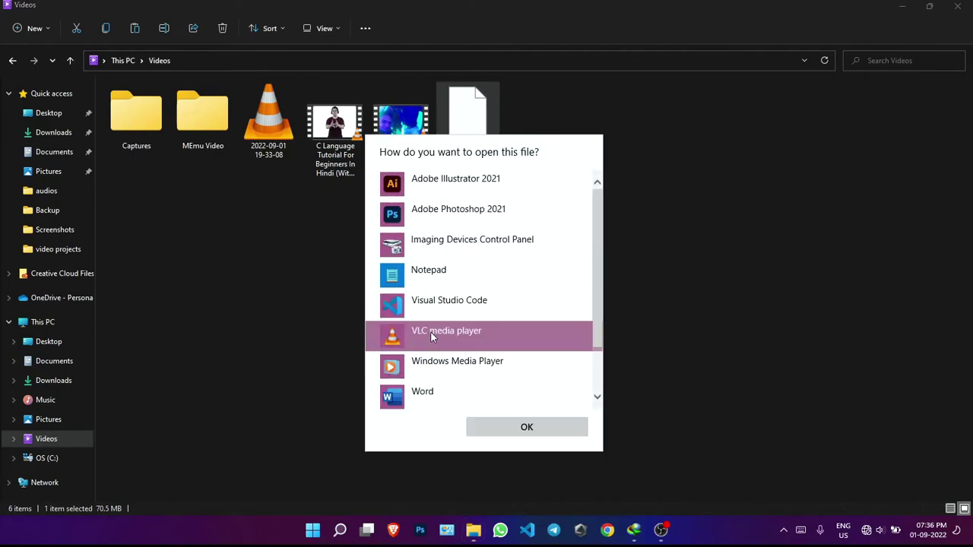
click(514, 428)
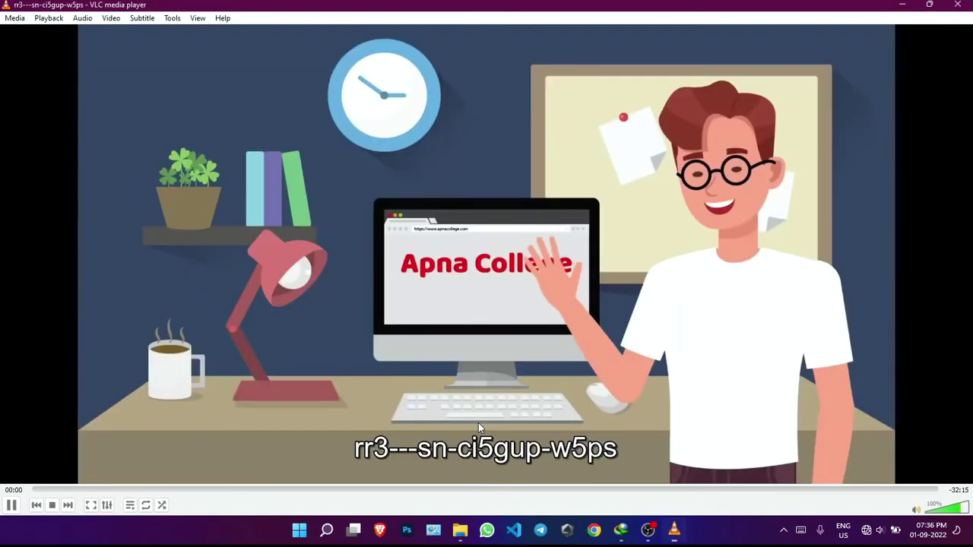
Jump through the video past 22:30 to near its end, then close VLC
click(432, 491)
click(551, 489)
click(664, 490)
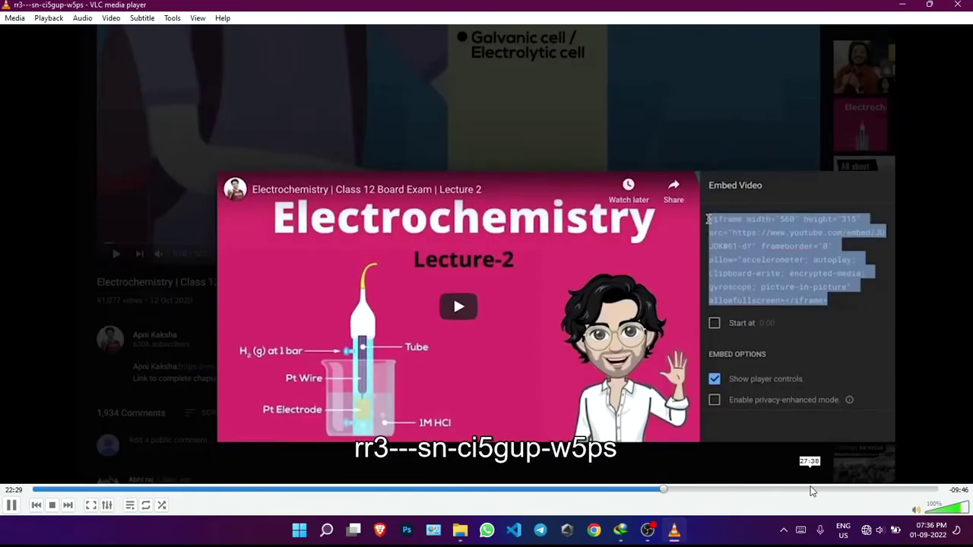
click(936, 490)
click(957, 4)
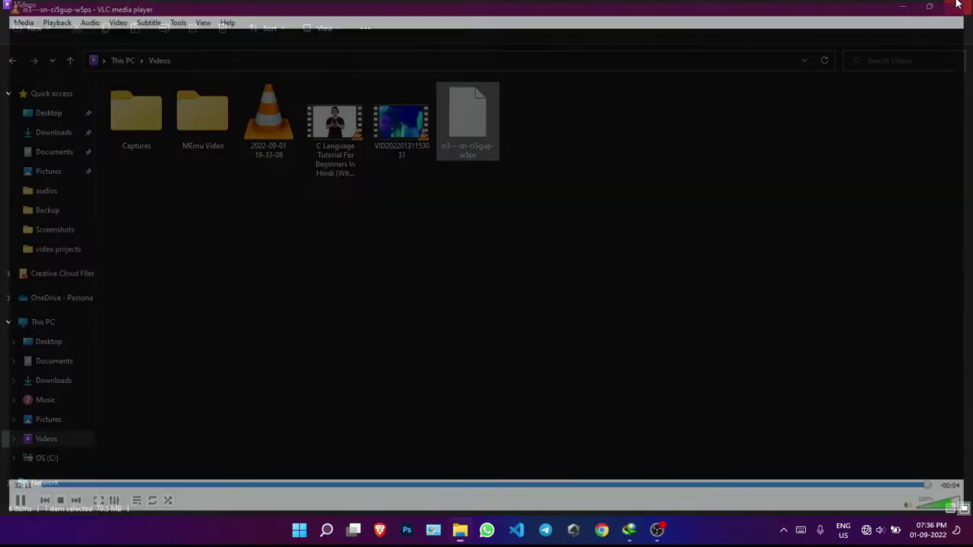